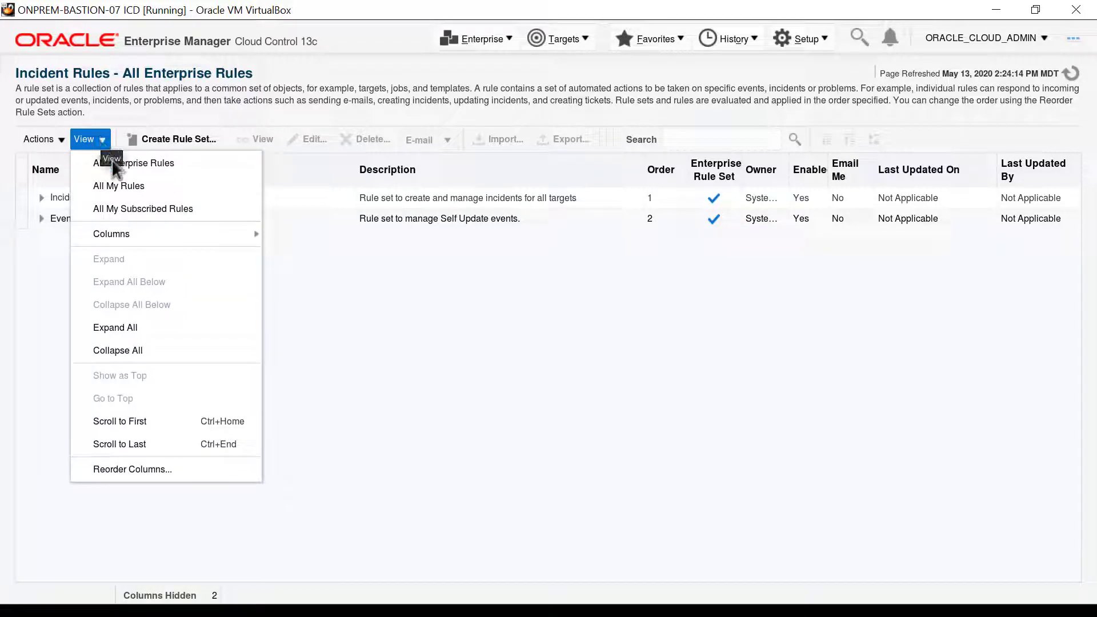
Switch to All My Rules and create a rule set named "OVM Server Used Space Ruleset".
left_click(127, 180)
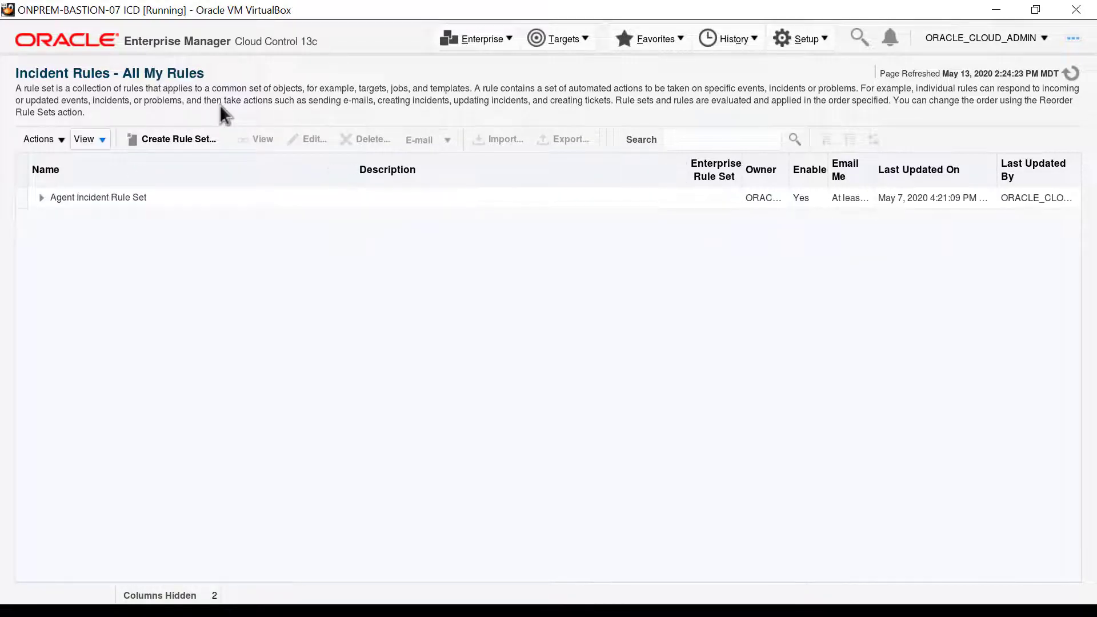
left_click(173, 143)
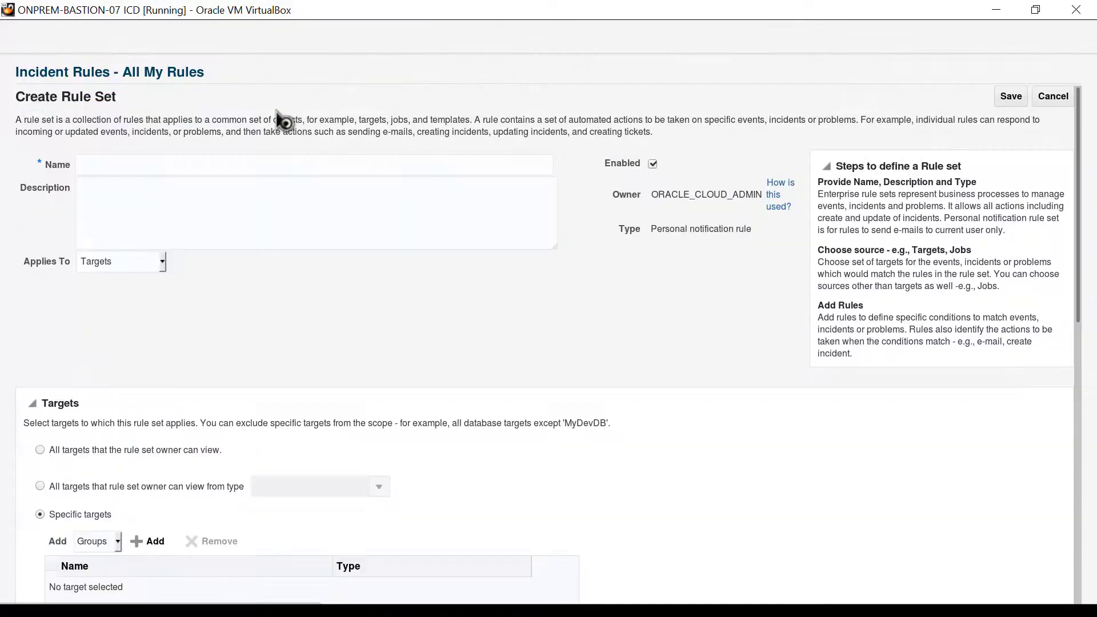
left_click(544, 166)
type("OVM Ser")
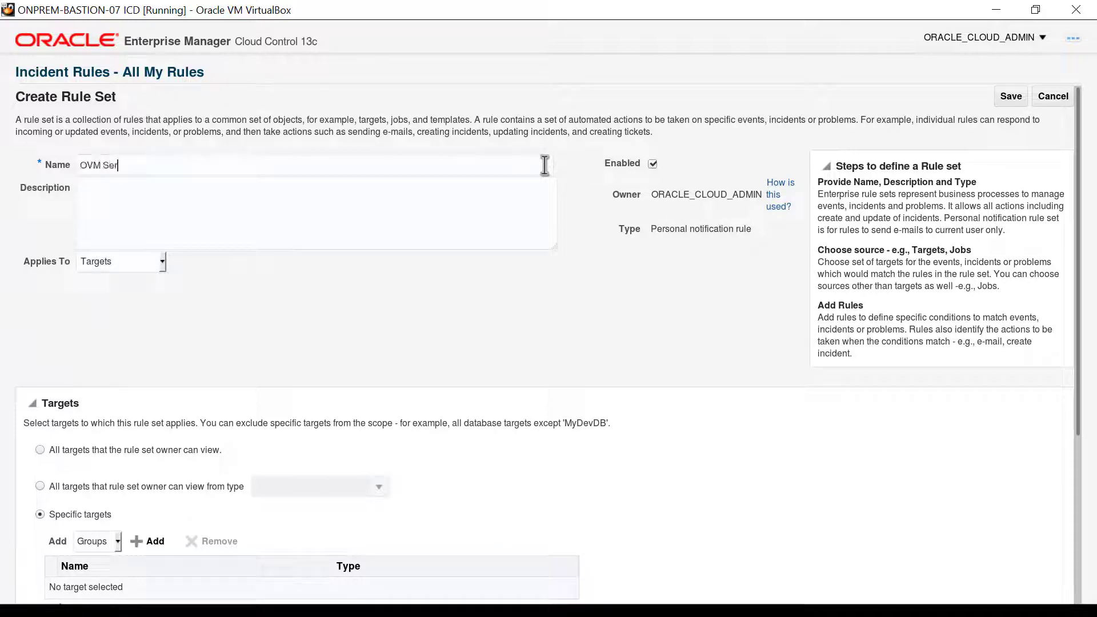
type("ver Used Space Ruleset")
Apply the rule set to all targets its owner can view of type Oracle VM Server Pool.
scroll(758, 260, "down", 5)
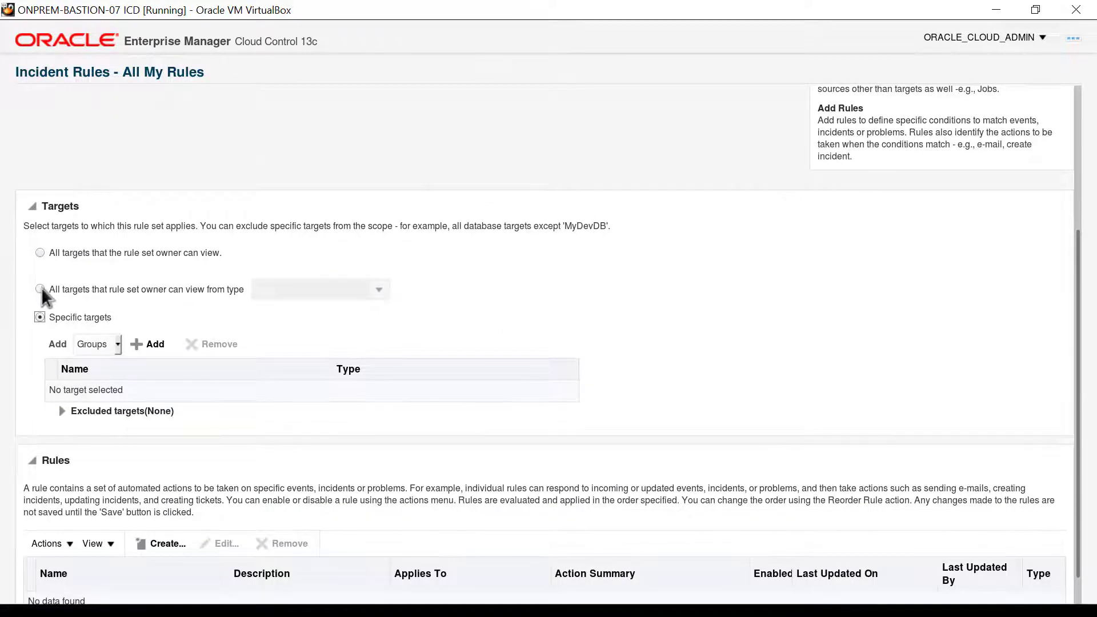
left_click(40, 289)
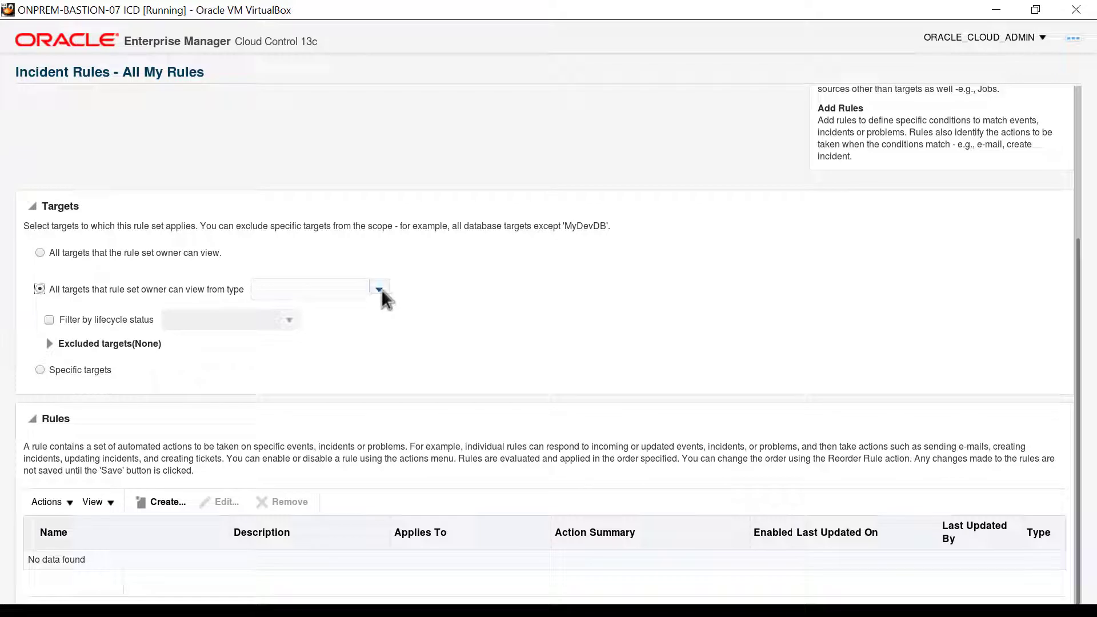
left_click(381, 289)
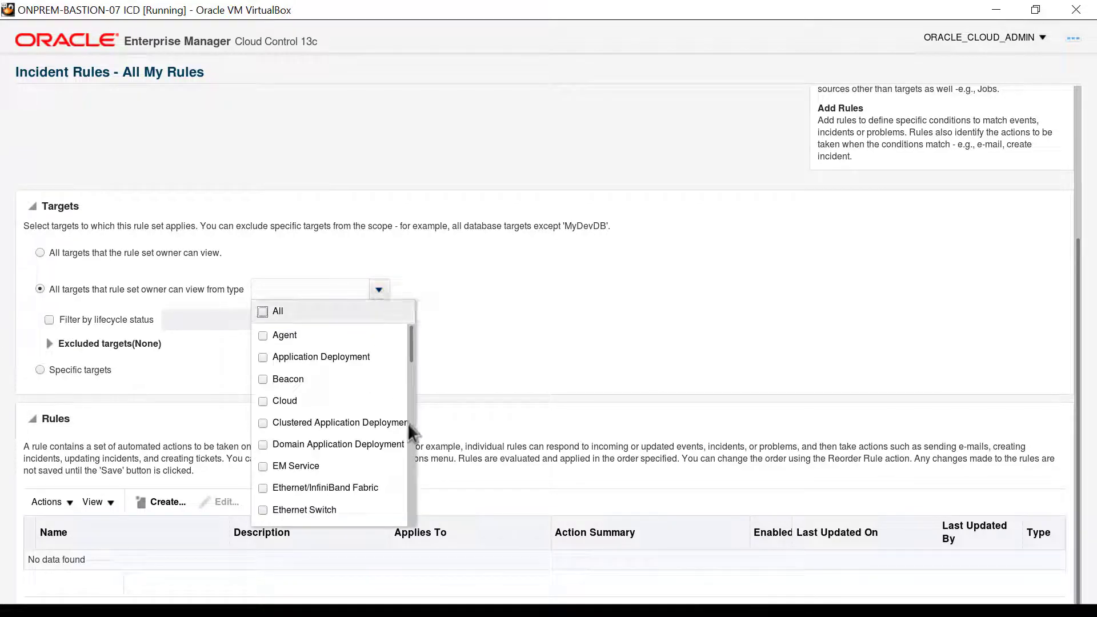
scroll(410, 436, "down", 5)
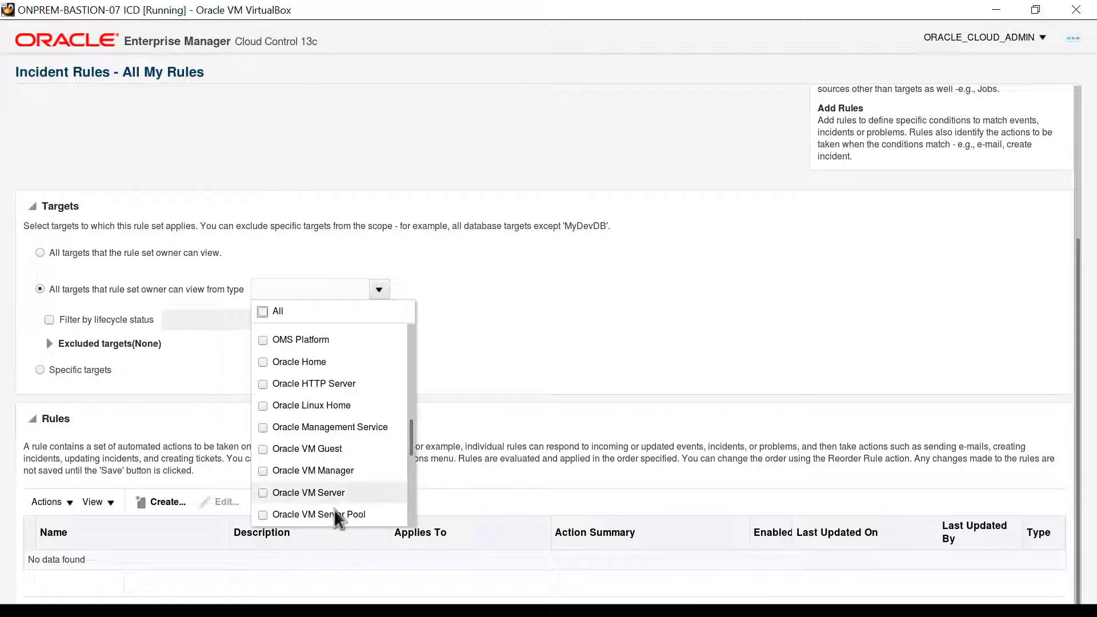
left_click(260, 514)
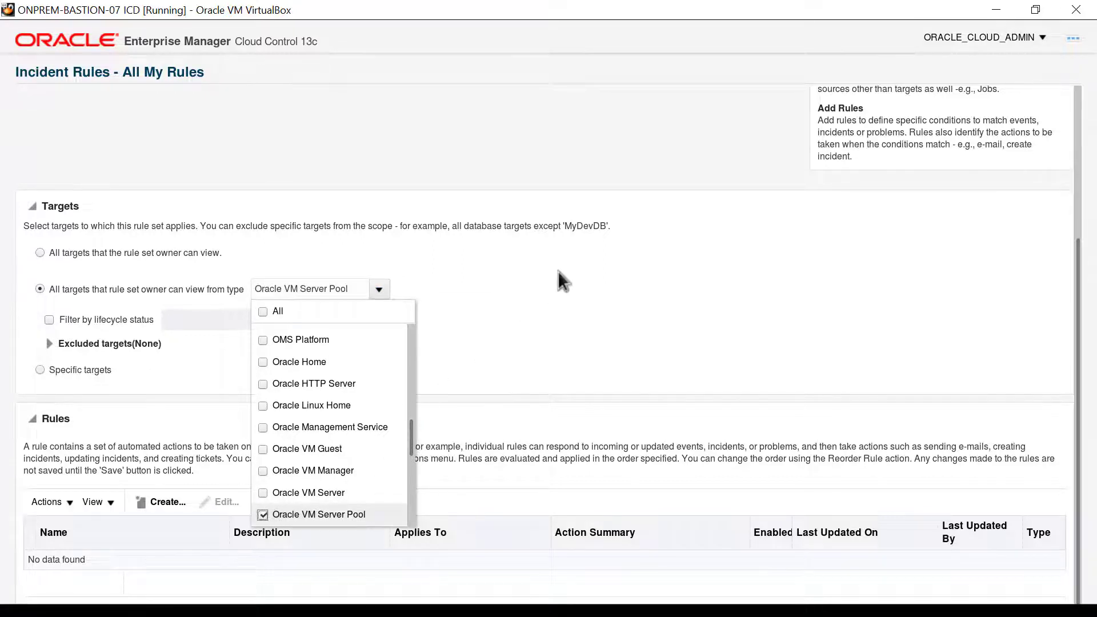
left_click(446, 282)
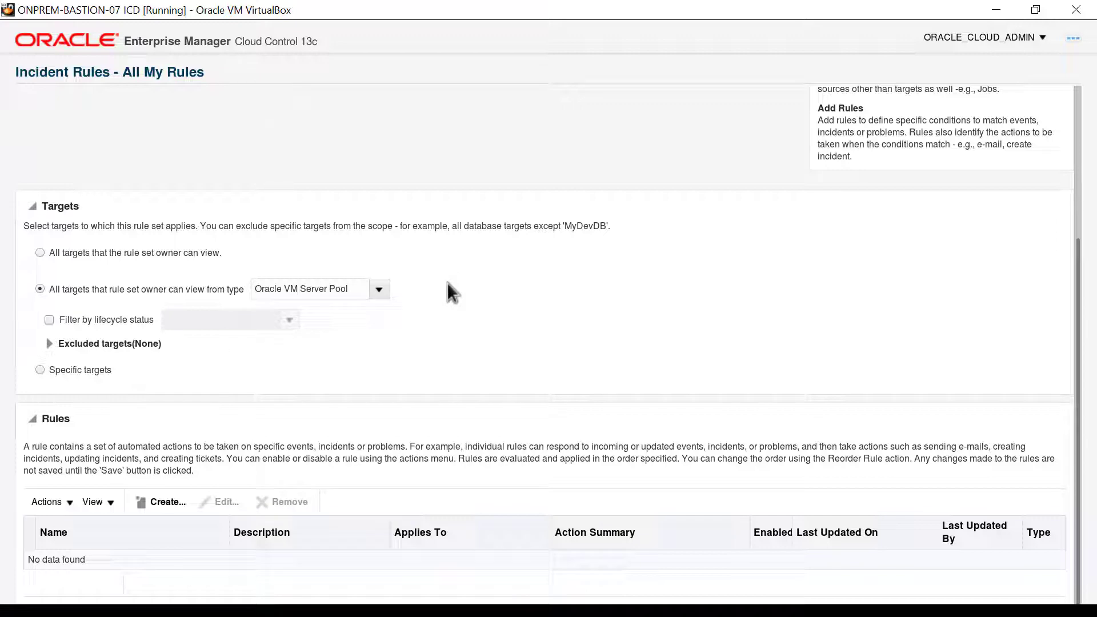
Create a rule for incoming events and updates, and search Oracle VM Server Pool metric alerts for "Used Space".
left_click(162, 501)
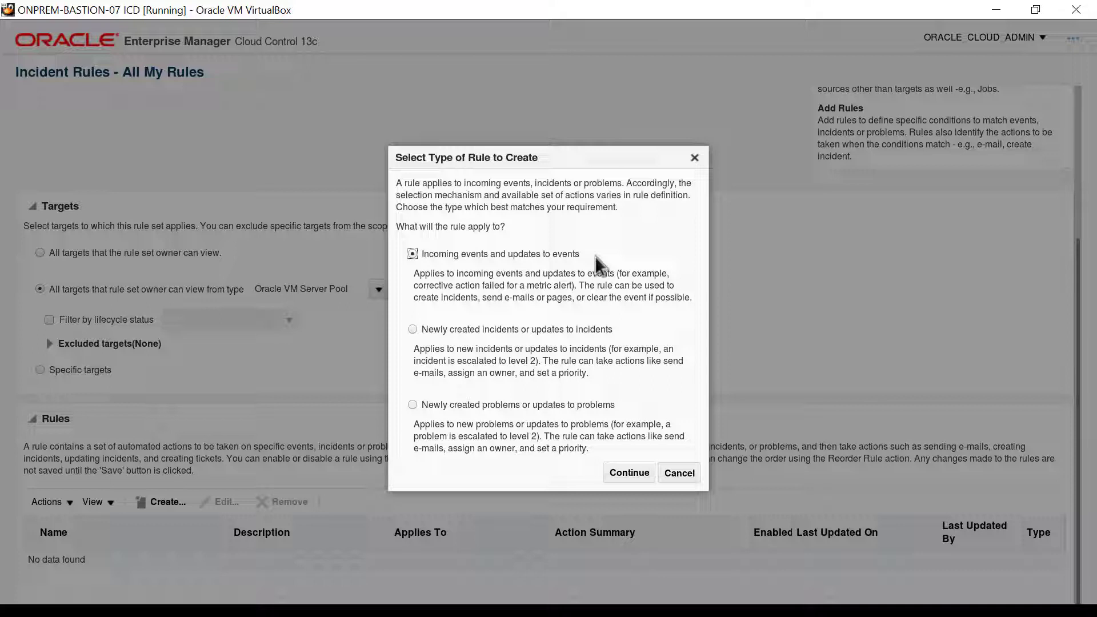
left_click(631, 475)
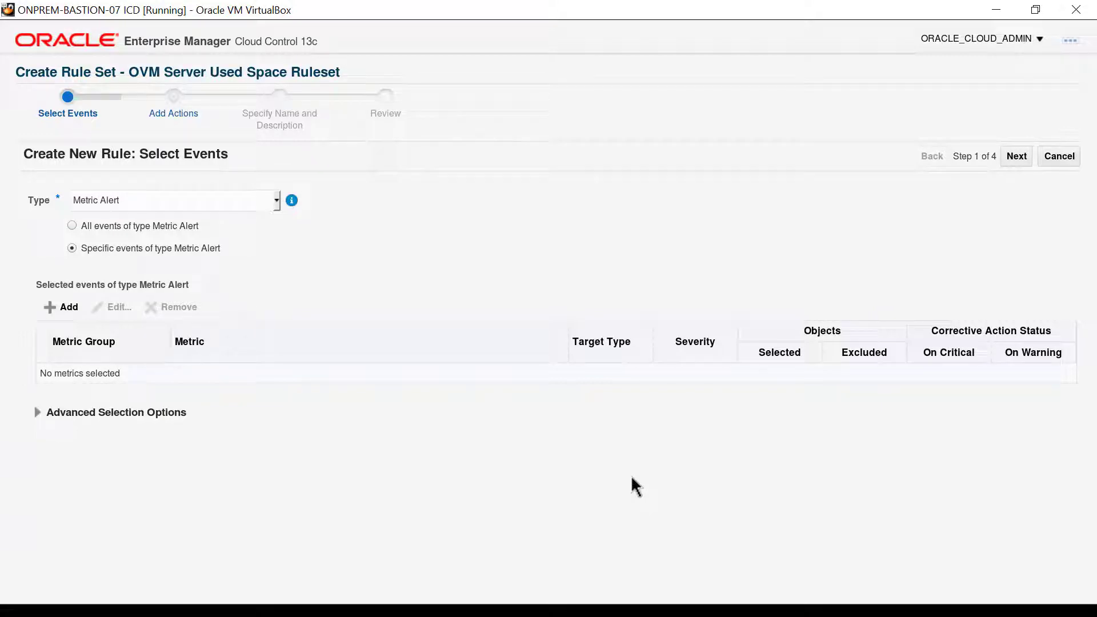
left_click(50, 304)
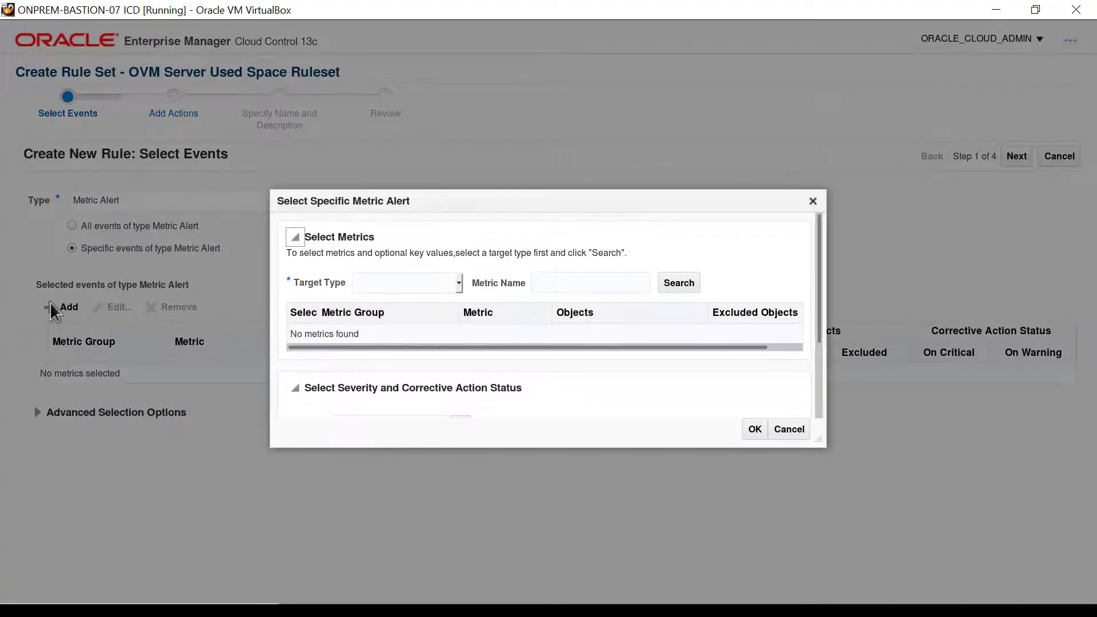
left_click(457, 282)
left_click(451, 323)
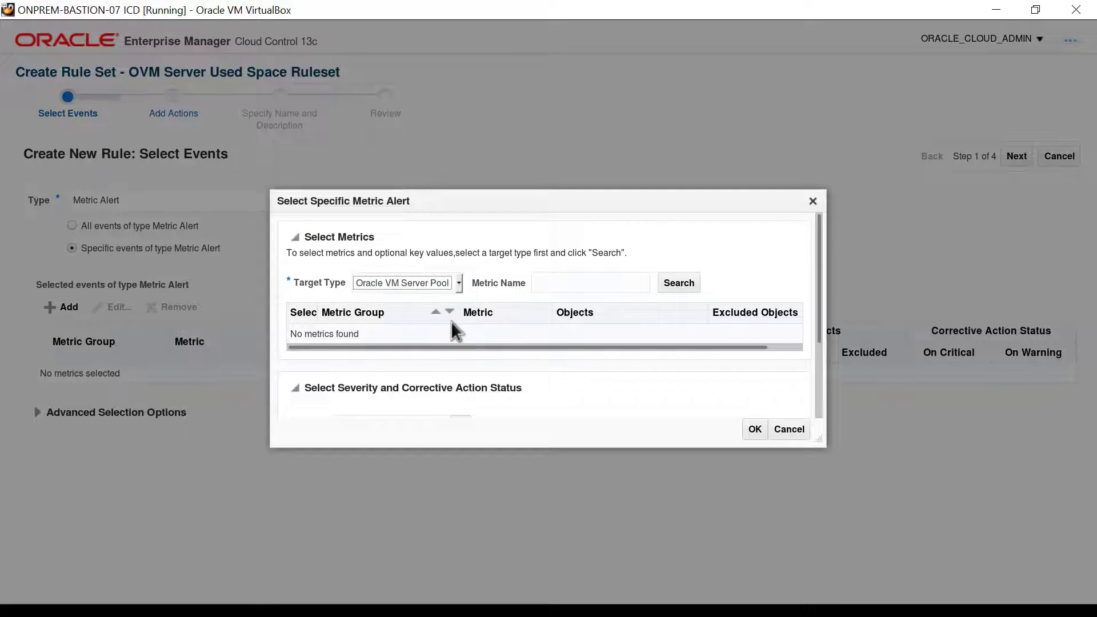
left_click(567, 285)
type("Used Space")
left_click(677, 283)
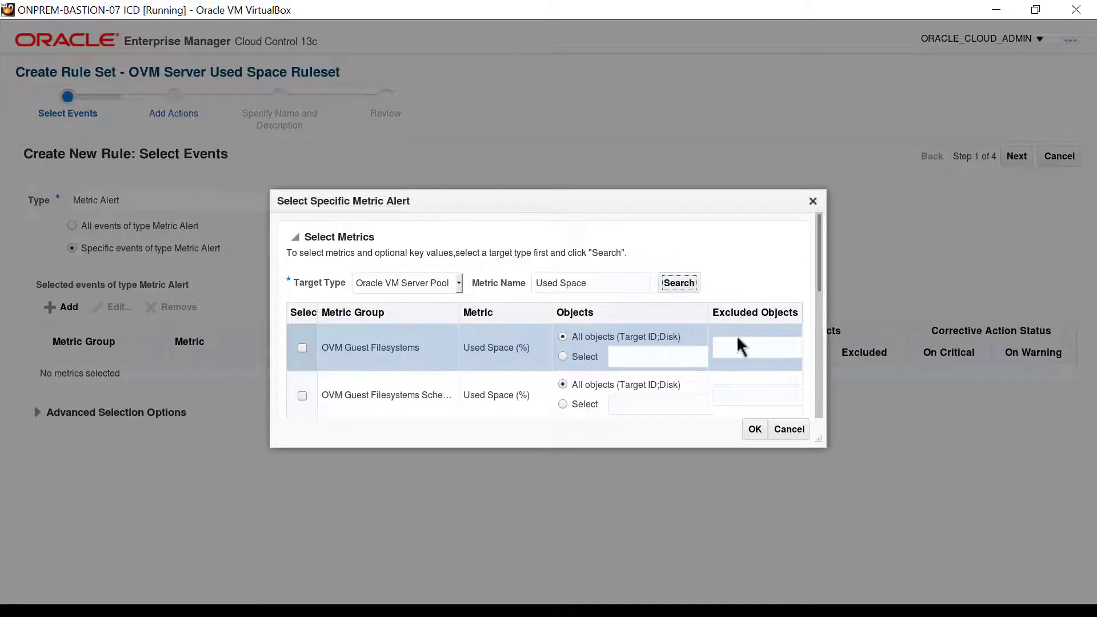
Add the Used Space (%) metric of the "OVM Server Filesystems Sche..." group to the rule's events with Warning severity.
scroll(735, 338, "down", 3)
scroll(731, 343, "down", 2)
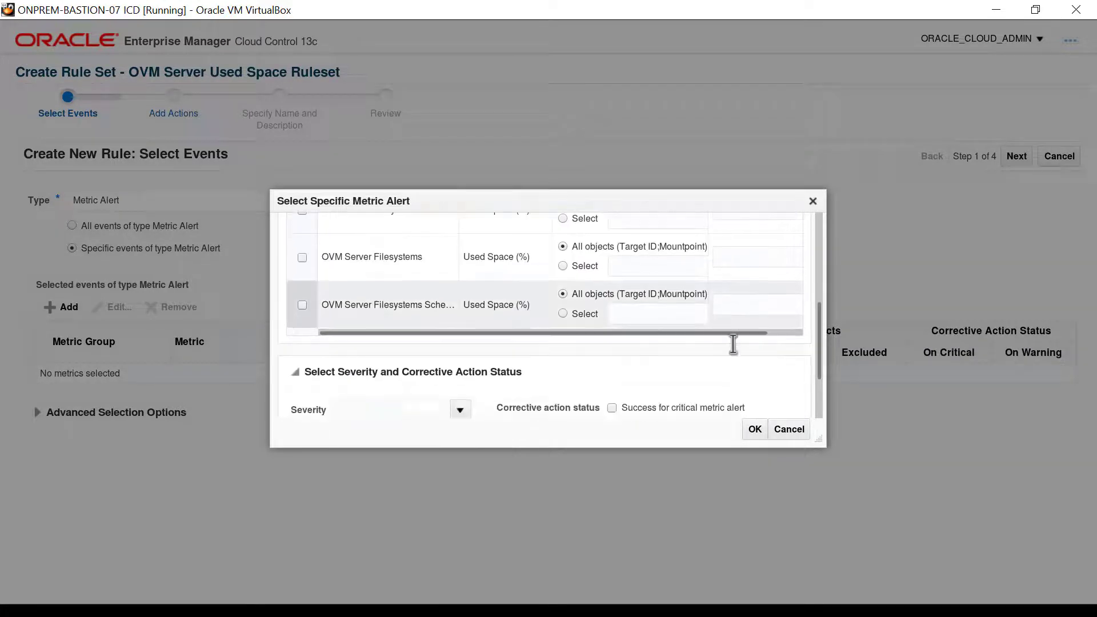
left_click(302, 304)
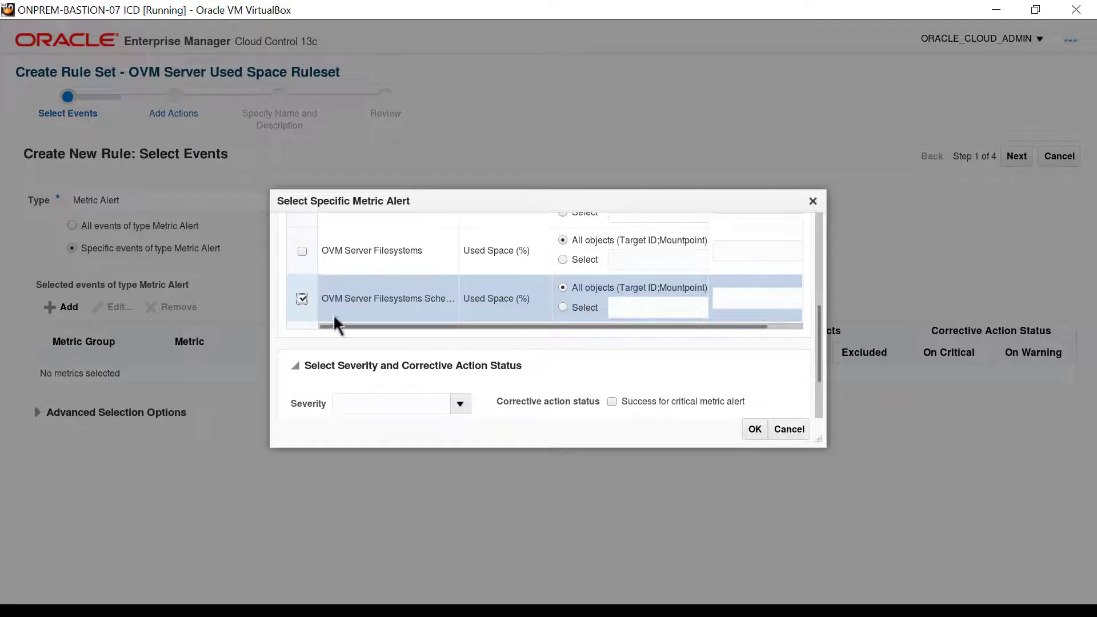
scroll(537, 371, "down", 2)
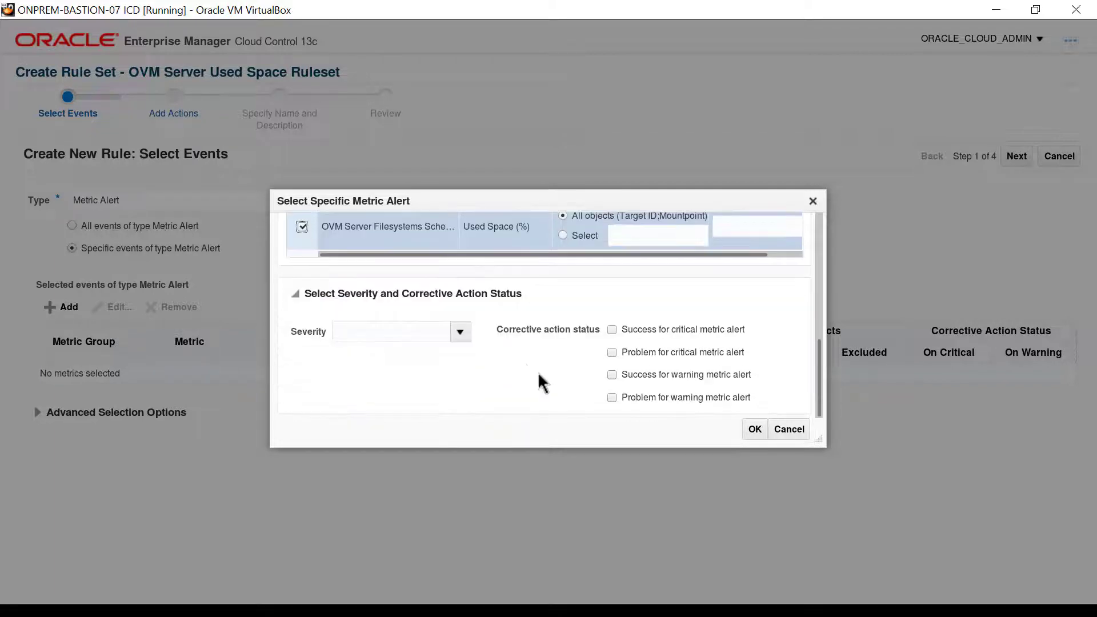
left_click(461, 334)
left_click(343, 399)
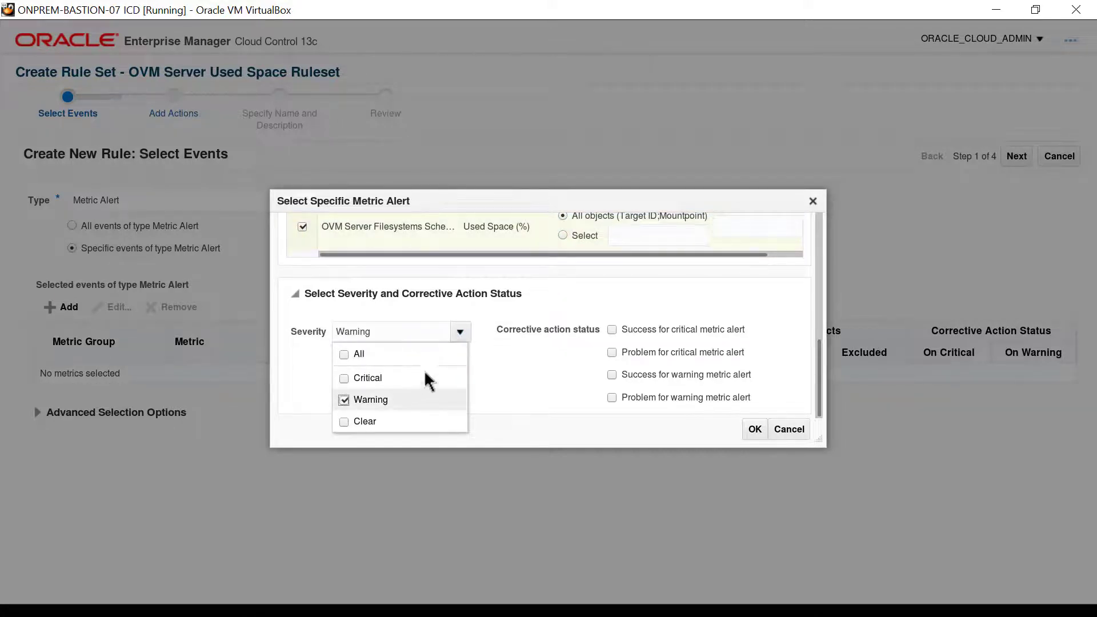
left_click(754, 429)
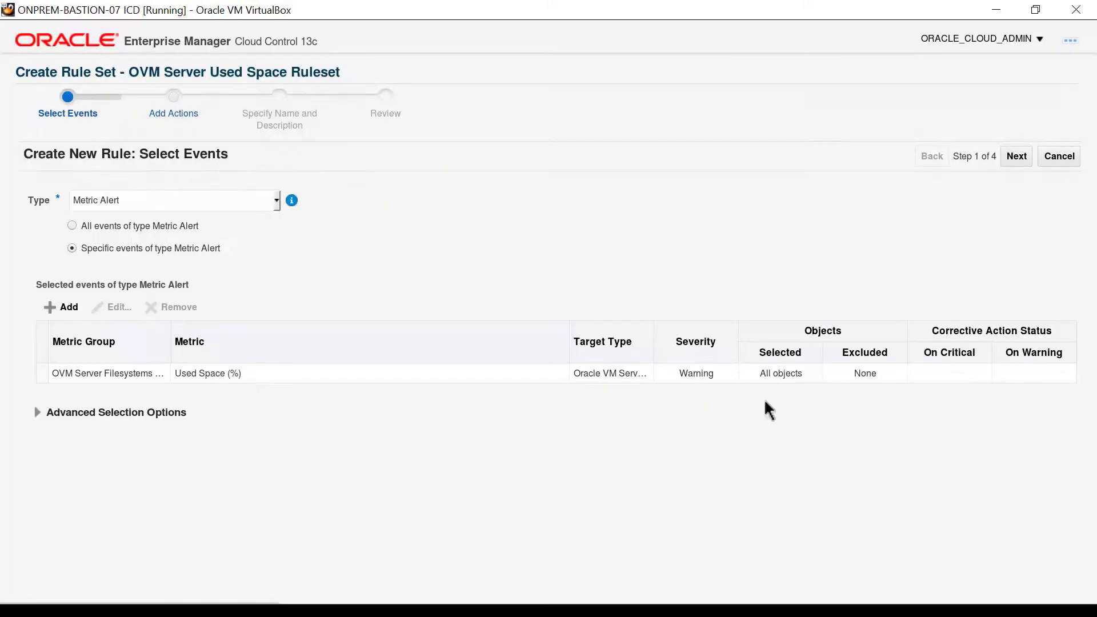
Add an action to the rule that always executes and notifies with the E-mail me option.
left_click(1017, 150)
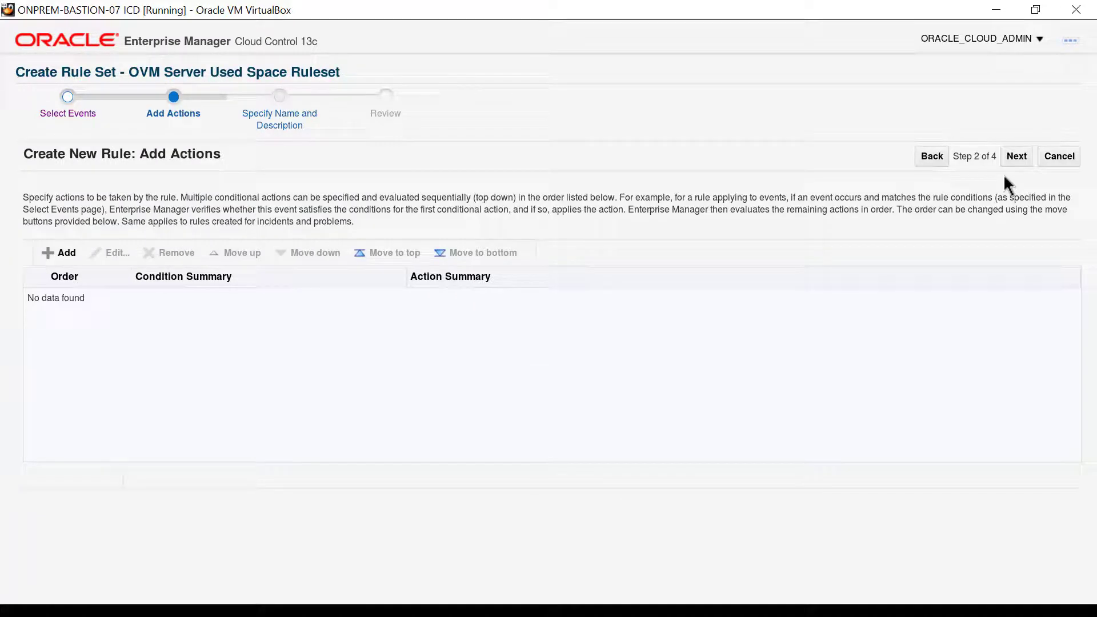
left_click(57, 256)
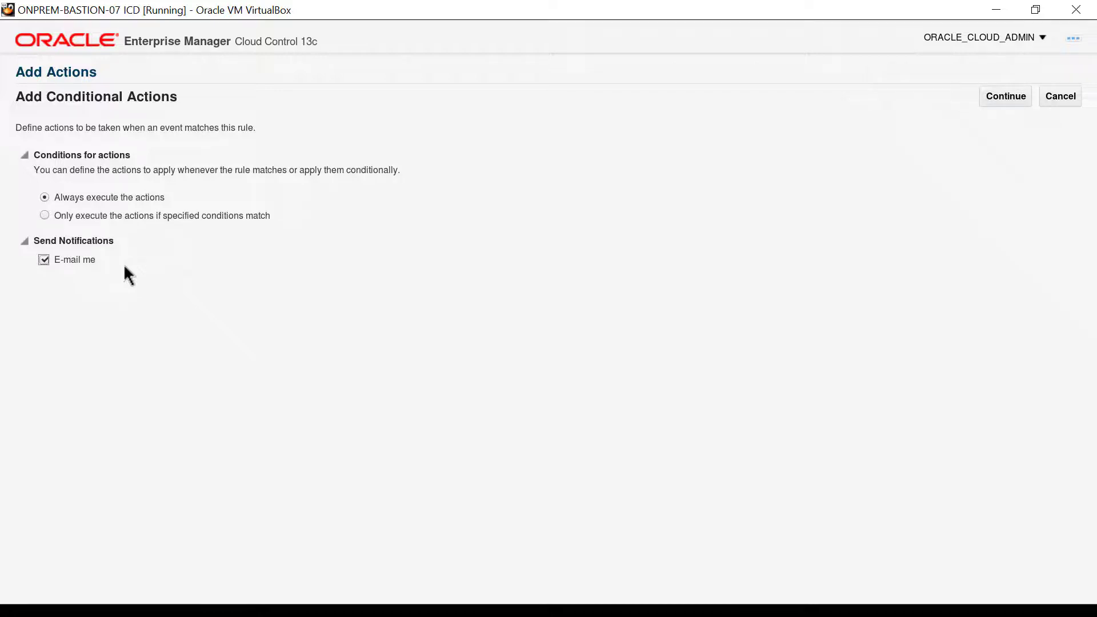
left_click(990, 95)
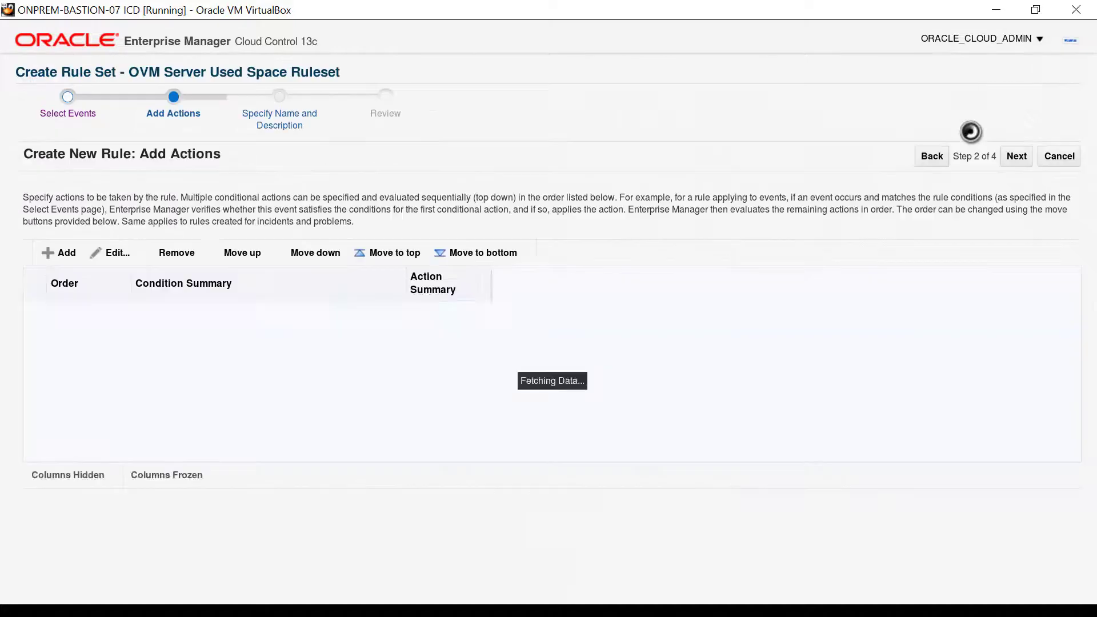
Name the rule "OVM Server Used Space Warning" and finish adding it to the rule set.
left_click(1016, 156)
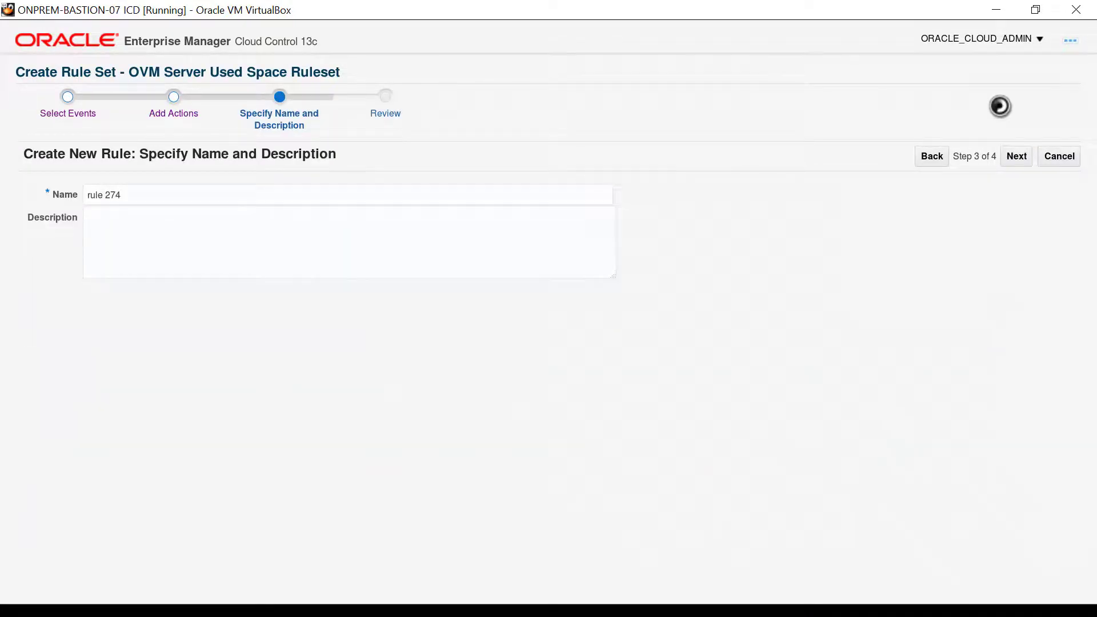
left_click(135, 191)
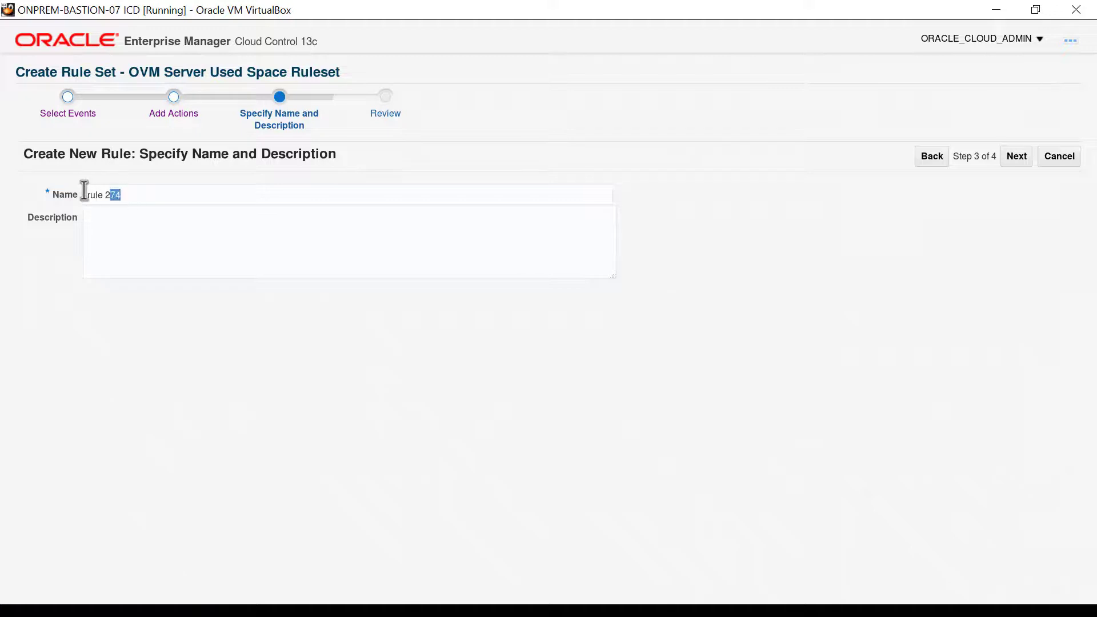
triple_click(84, 190)
type("OVM Server")
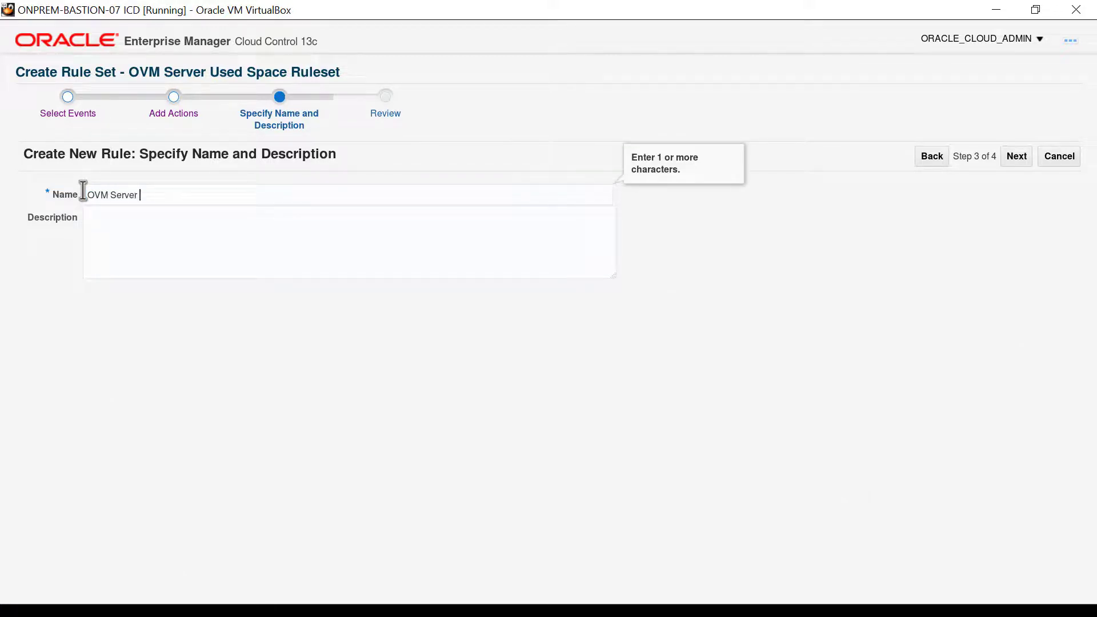
type(" Used Space Warning")
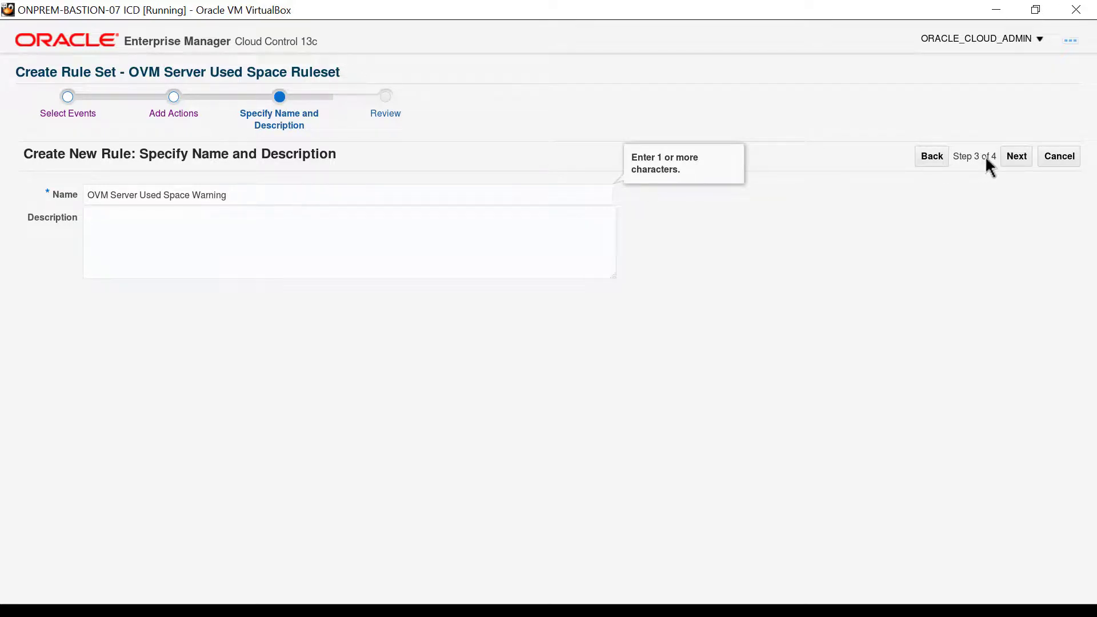
left_click(1014, 161)
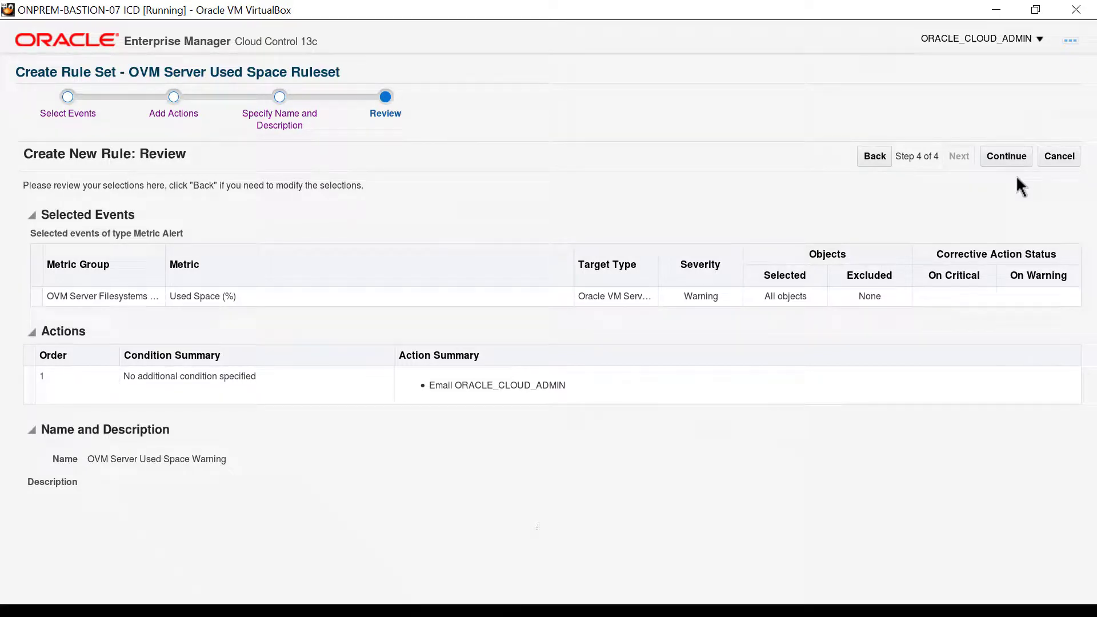
left_click(1010, 159)
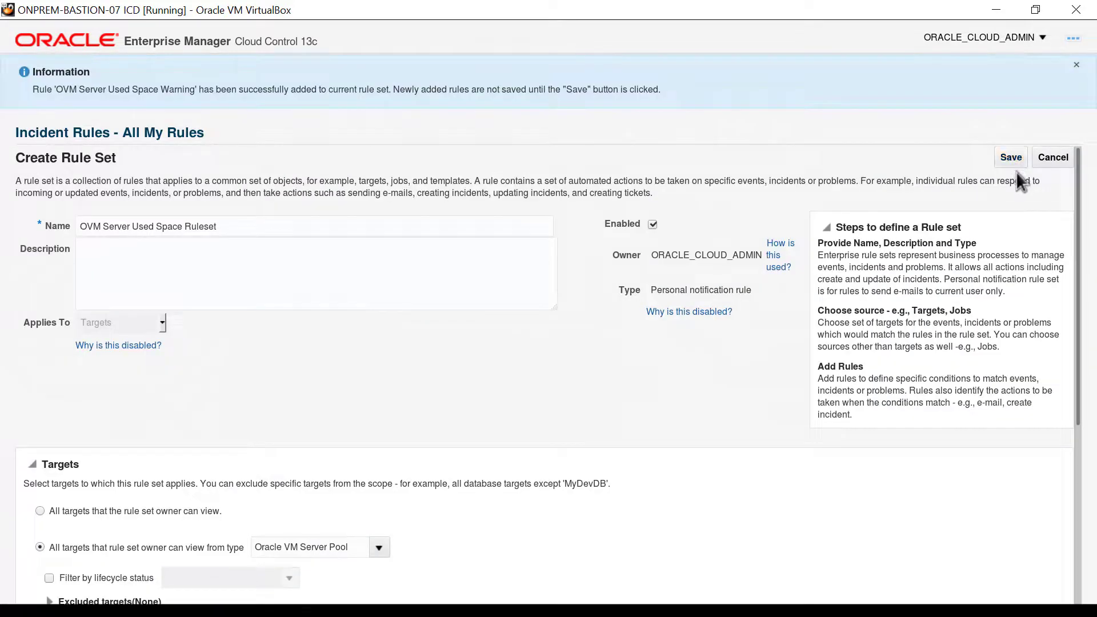
Save the rule set and expand OVM Server Used Space Ruleset in the rules list.
scroll(1064, 187, "down", 2)
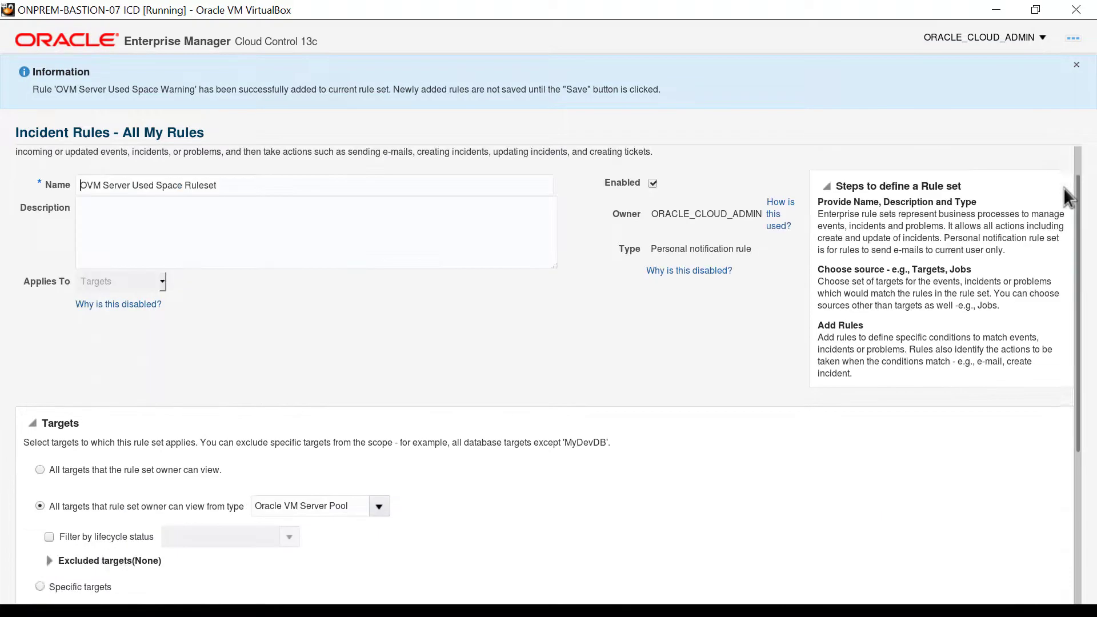
scroll(1063, 197, "up", 2)
left_click(1013, 156)
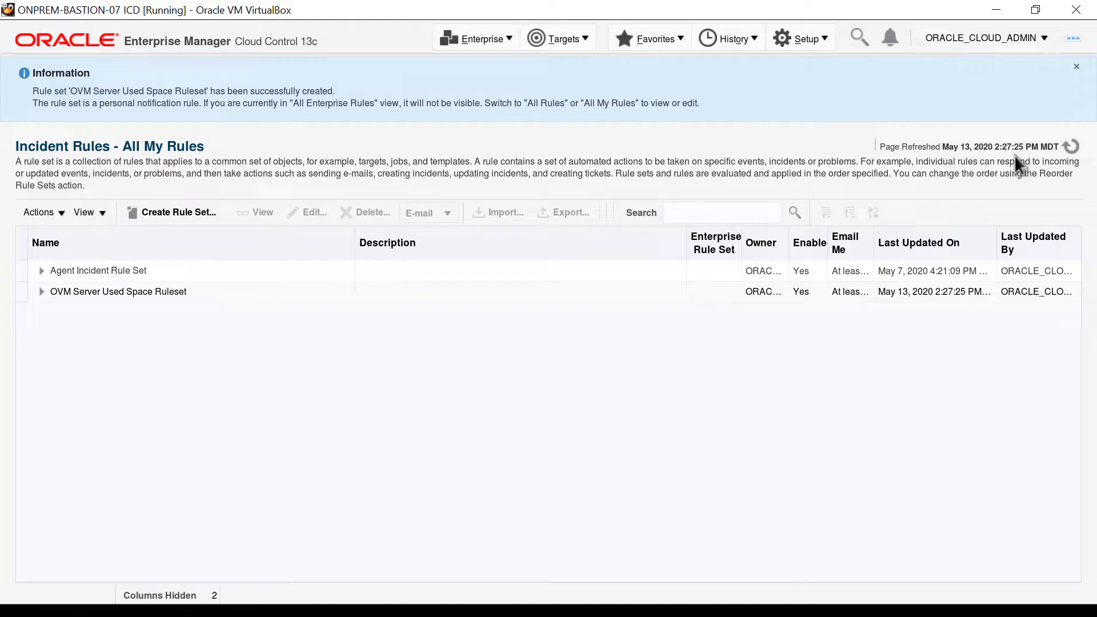
left_click(1078, 72)
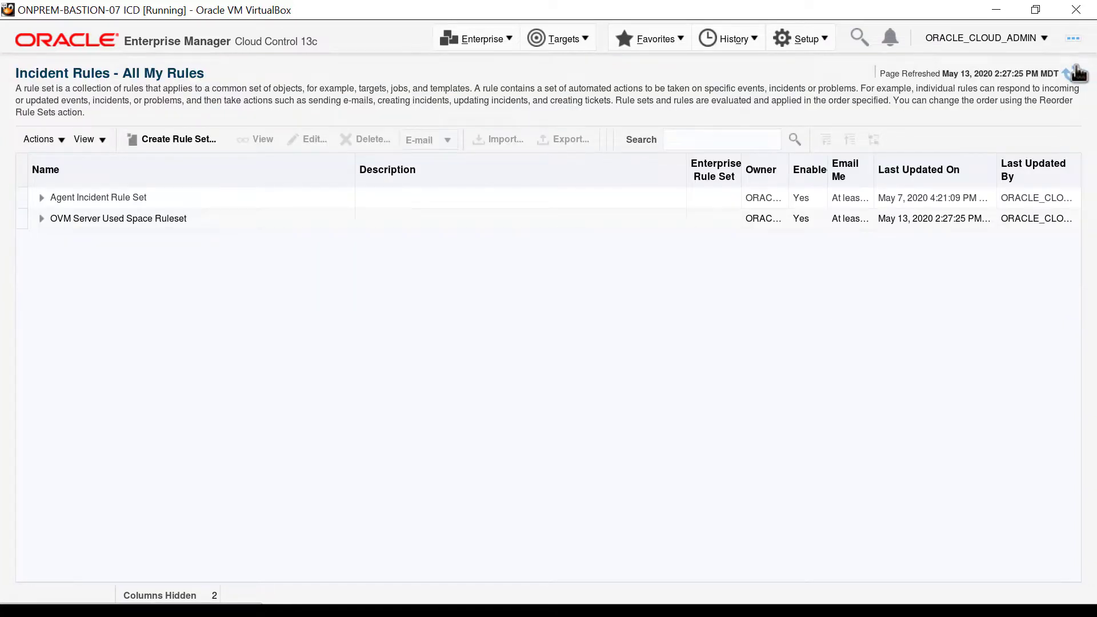
left_click(41, 219)
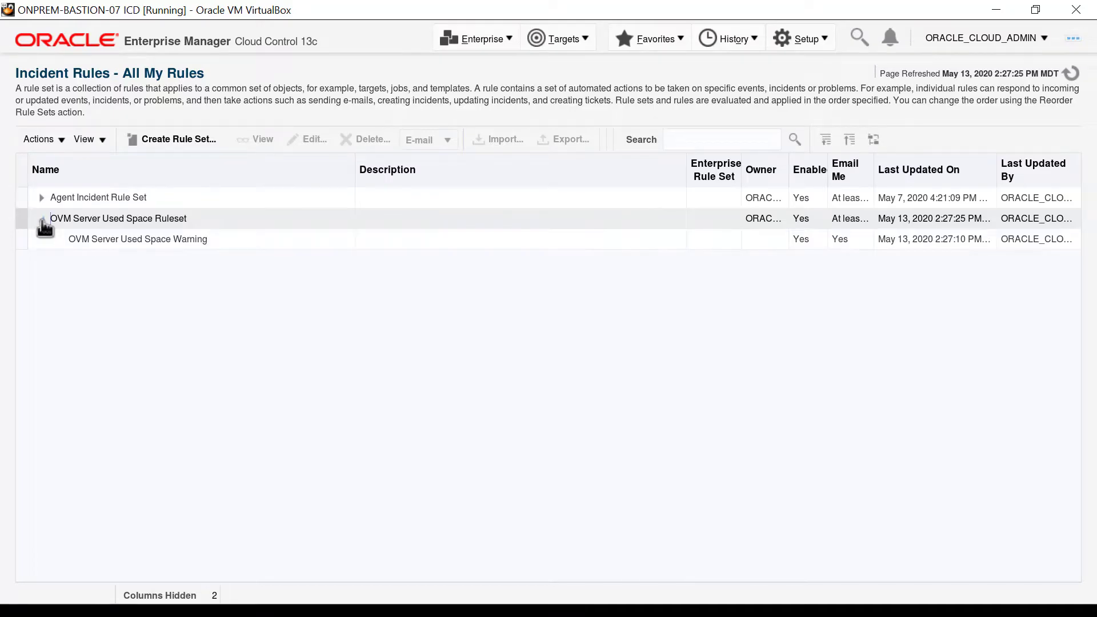